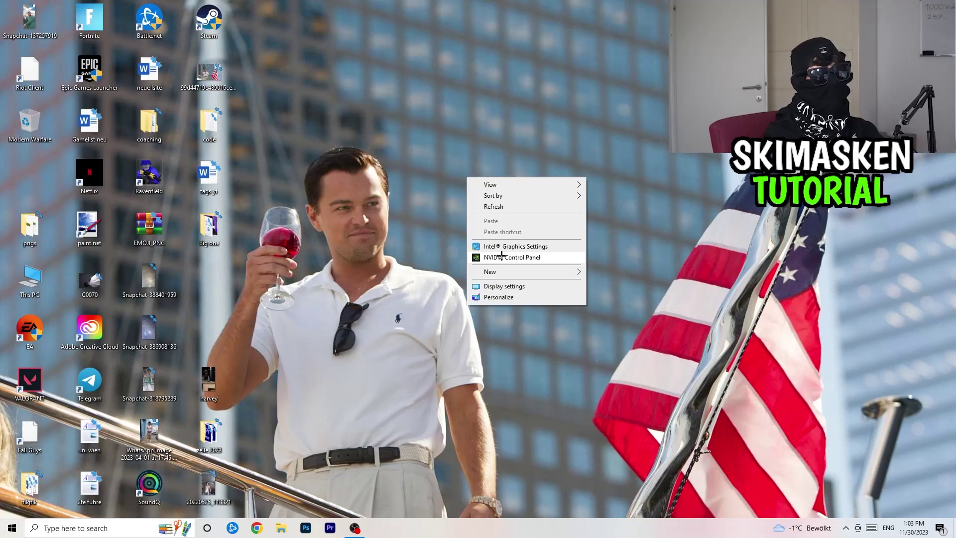
- Open the NVIDIA Control Panel's Change Resolution page and select the native 1080p, 1920 × 1080 resolution
{"action": "left_click", "coordinate": [501, 257]}
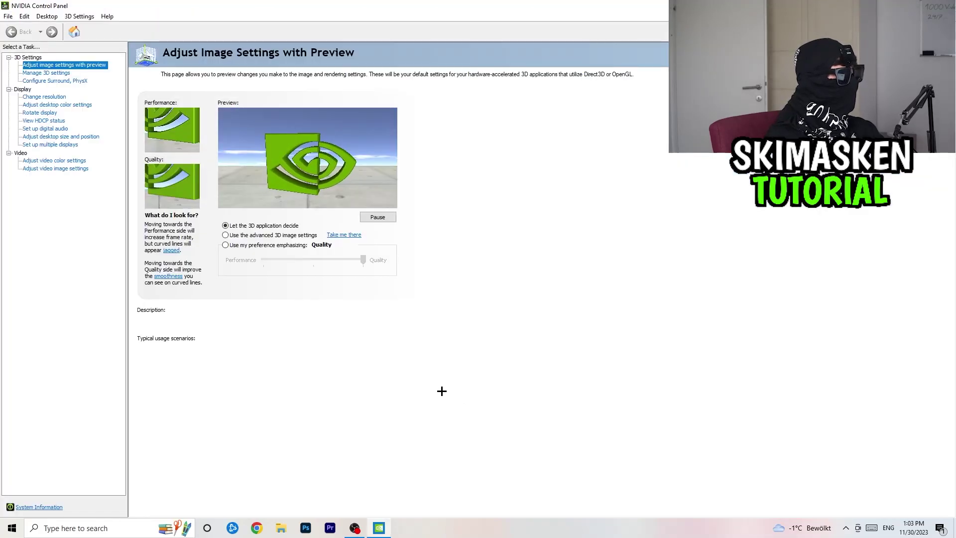
{"action": "left_click", "coordinate": [47, 96]}
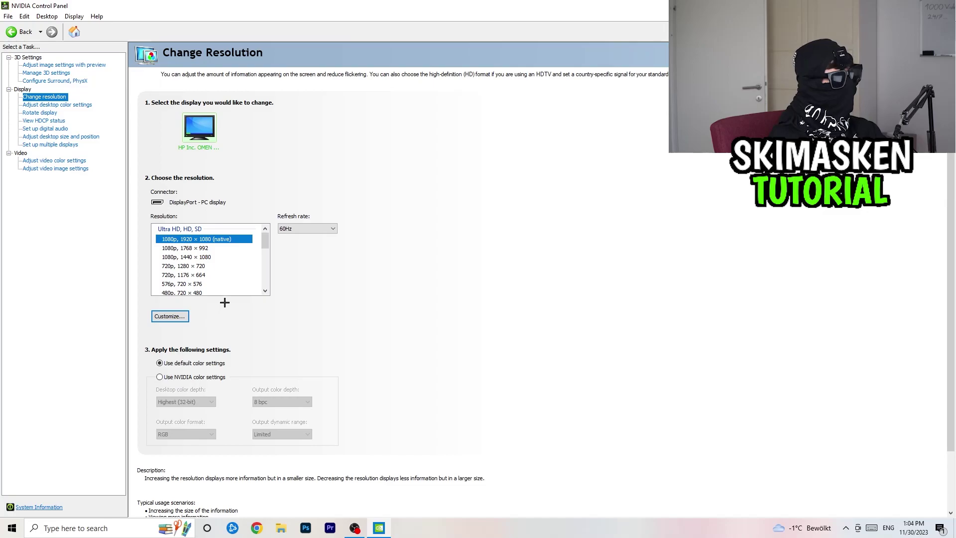
{"action": "left_click", "coordinate": [224, 248]}
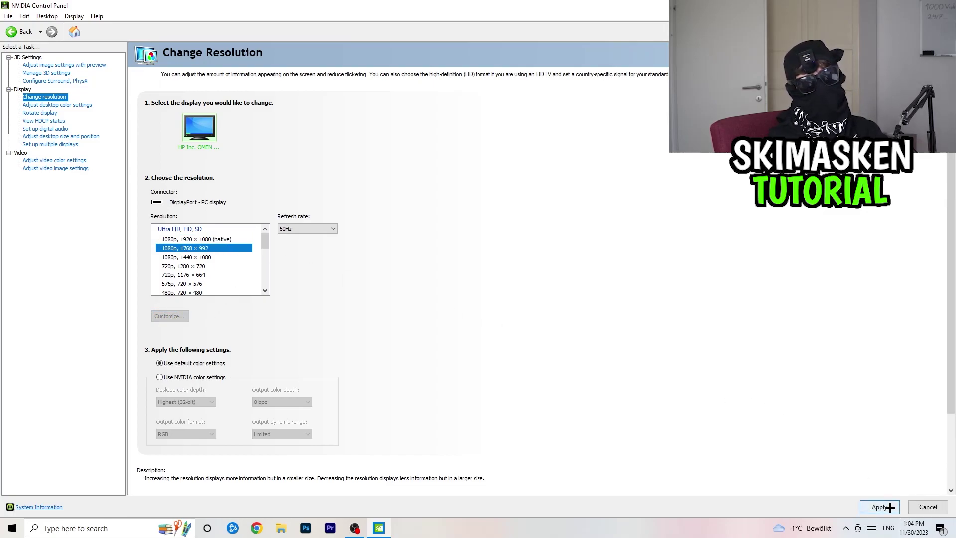
{"action": "left_click", "coordinate": [208, 240]}
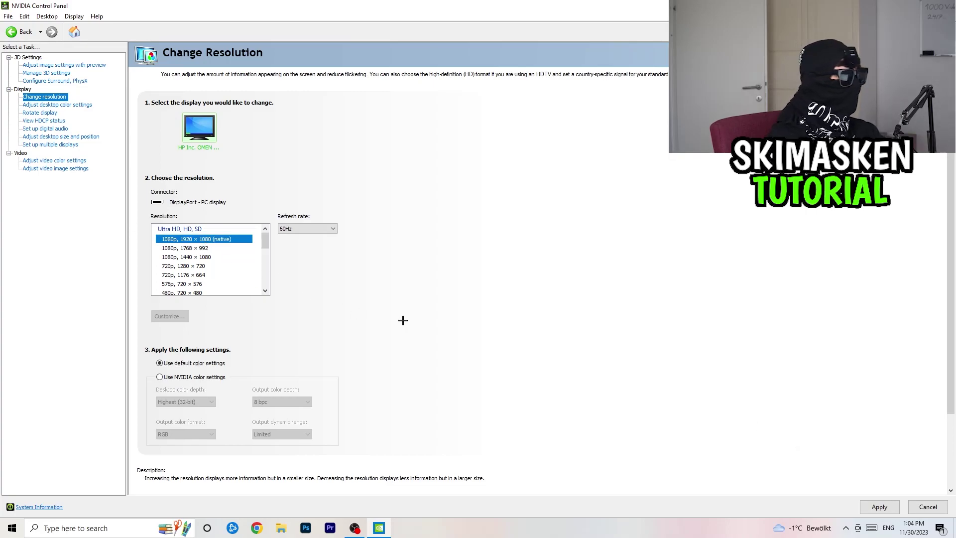
{"action": "left_click", "coordinate": [212, 254]}
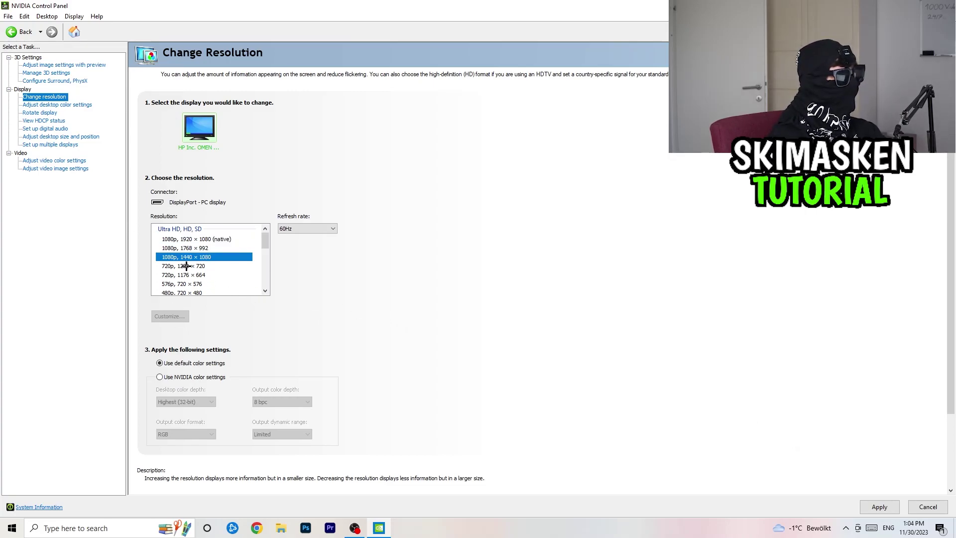
{"action": "left_click", "coordinate": [198, 240]}
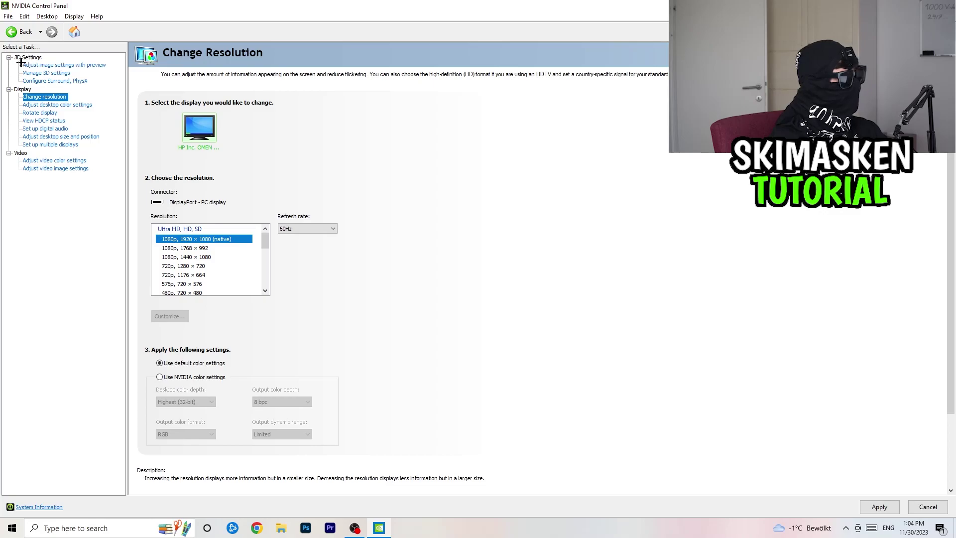
- Look over the image settings with preview, and close the NVIDIA Control Panel, applying the pending changes
{"action": "left_click", "coordinate": [48, 65]}
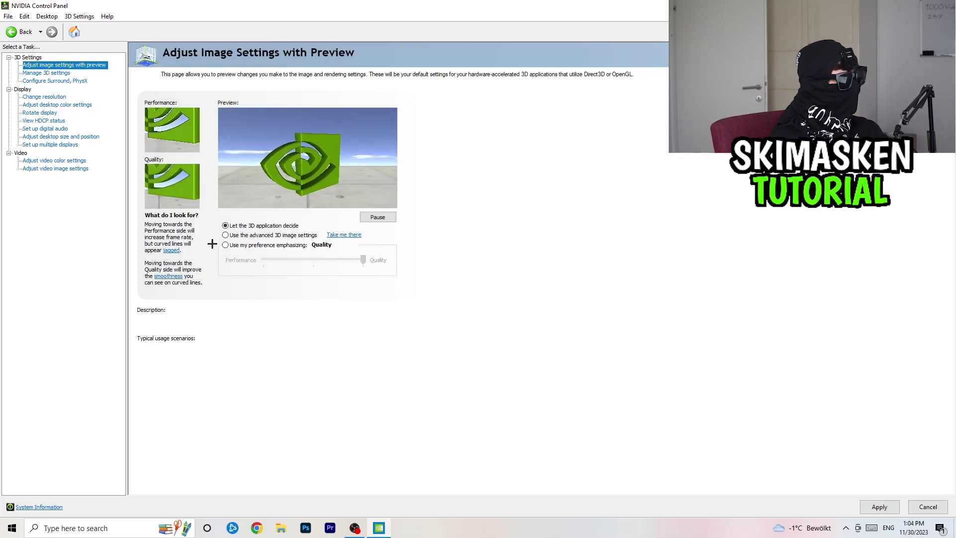
{"action": "mouse_move", "coordinate": [225, 245]}
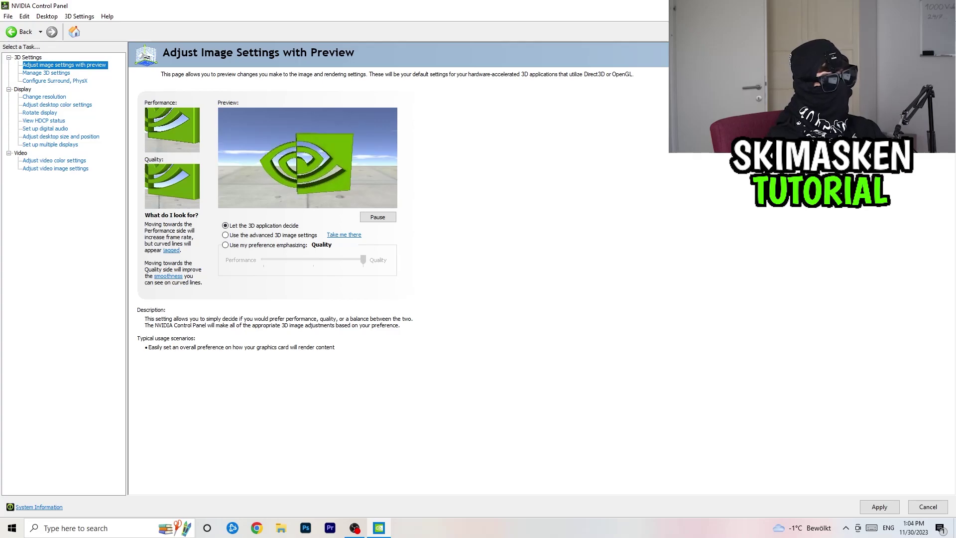
{"action": "key", "text": "alt+F4"}
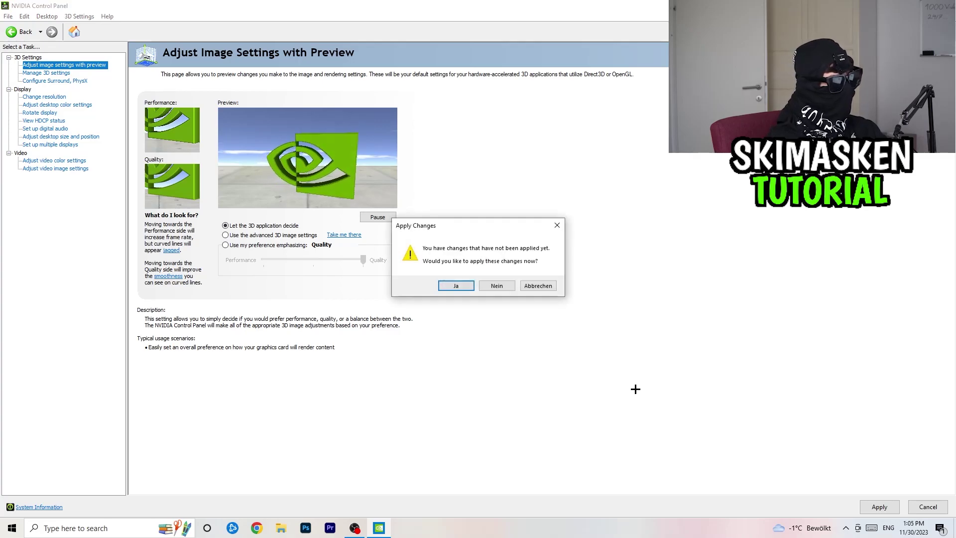
{"action": "left_click", "coordinate": [466, 284]}
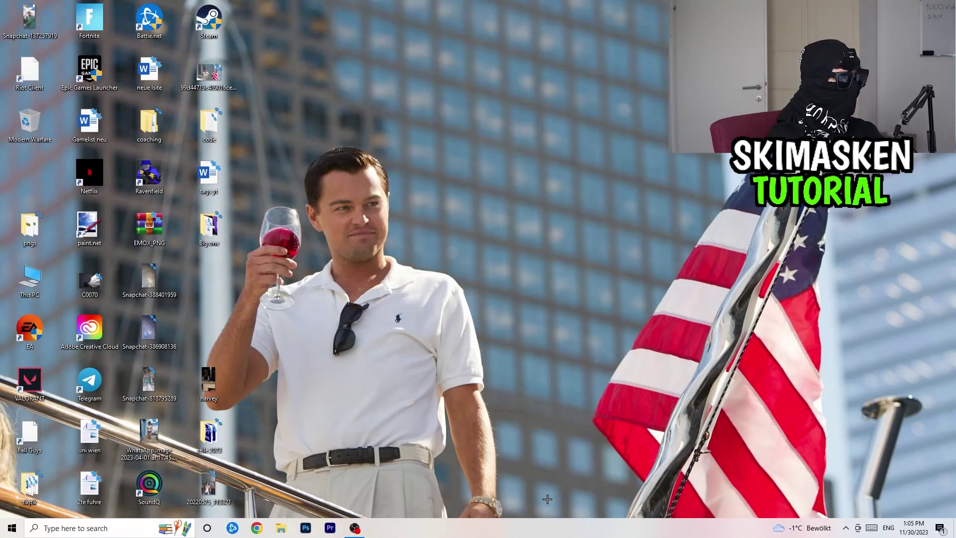
- Open Task Manager maximized, sort the running processes by GPU usage and check the available actions for Google Chrome
{"action": "right_click", "coordinate": [502, 530]}
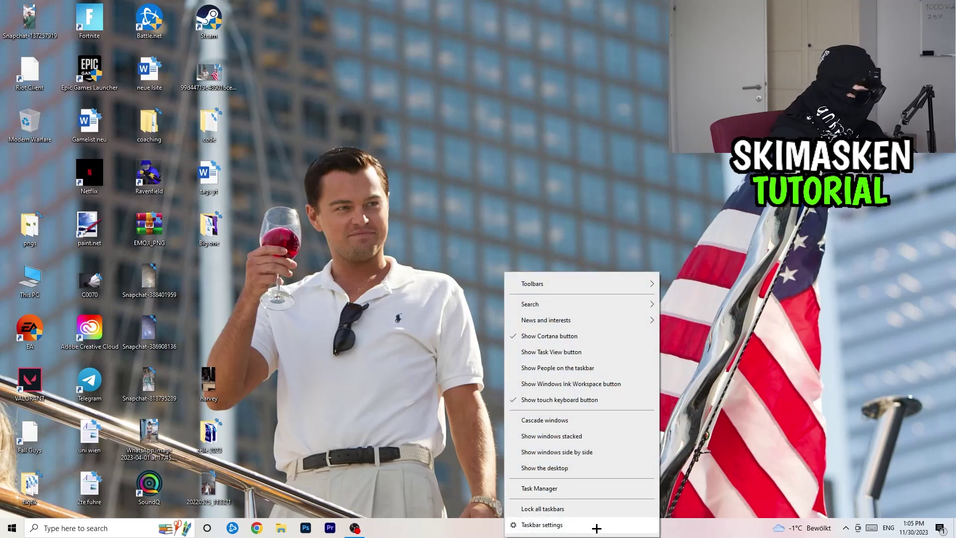
{"action": "left_click", "coordinate": [543, 488]}
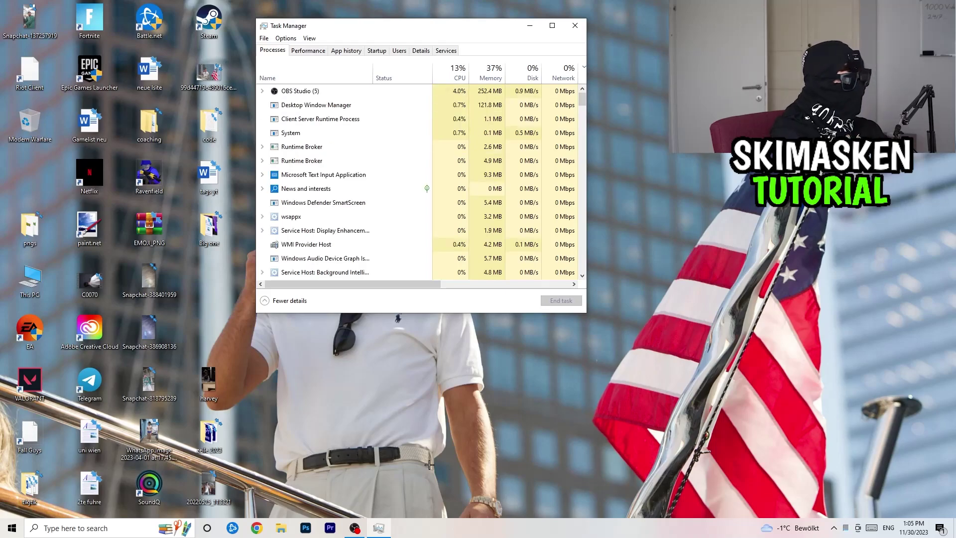
{"action": "left_click", "coordinate": [552, 26]}
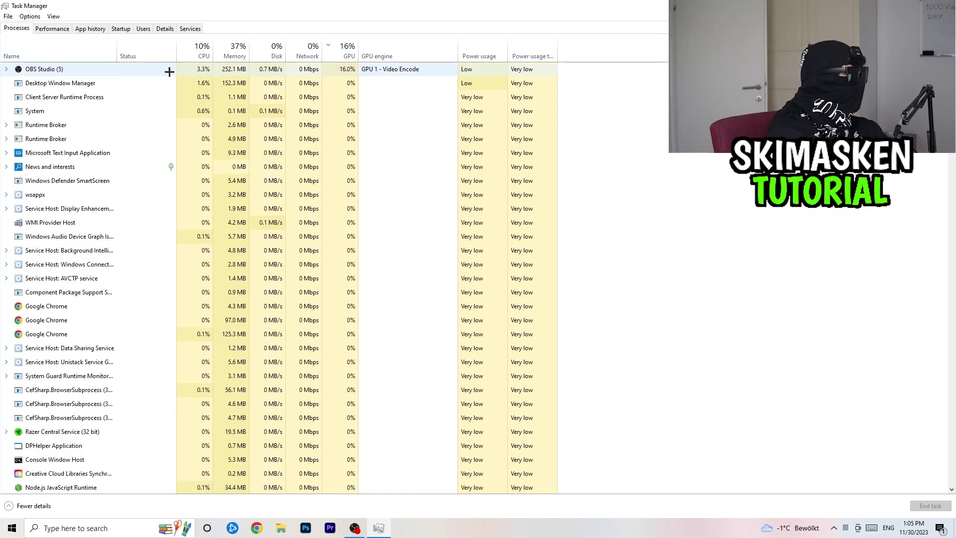
{"action": "left_click", "coordinate": [202, 50]}
{"action": "left_click", "coordinate": [348, 52]}
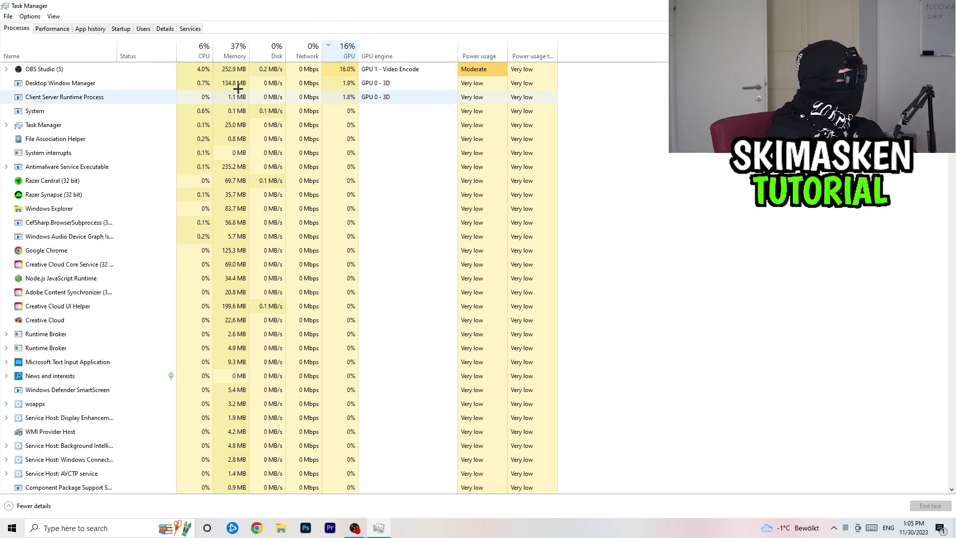
{"action": "right_click", "coordinate": [102, 249]}
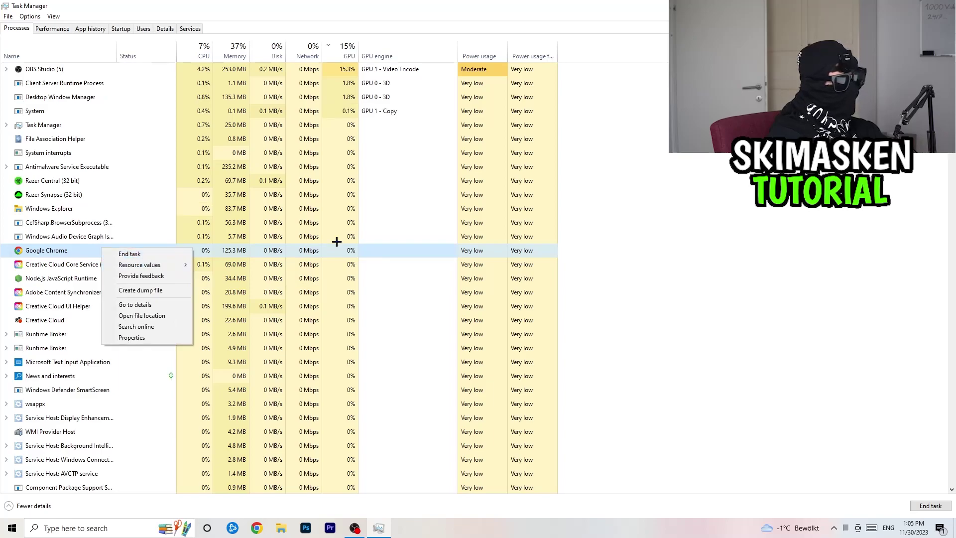
{"action": "key", "text": "Escape"}
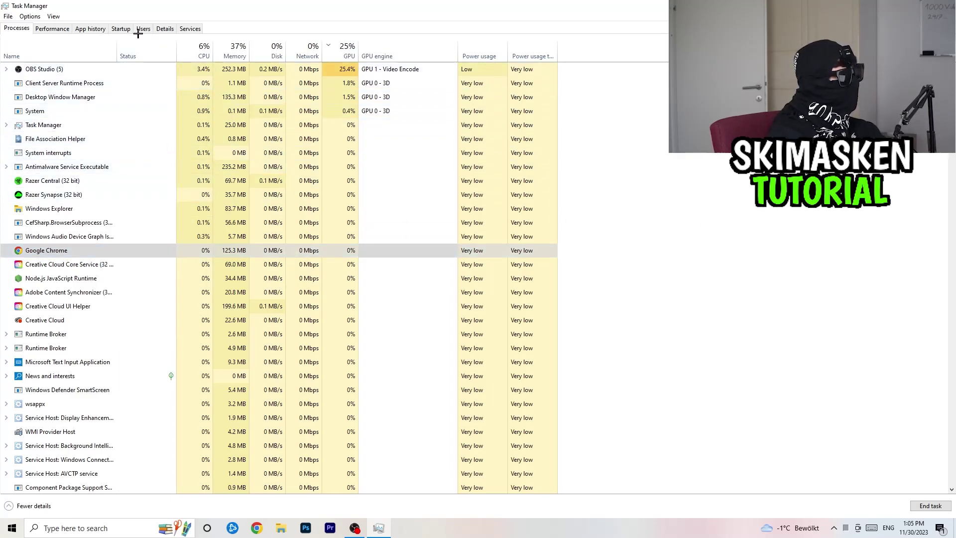
- View the startup programs and check the available actions for Creative Cloud
{"action": "left_click", "coordinate": [121, 29]}
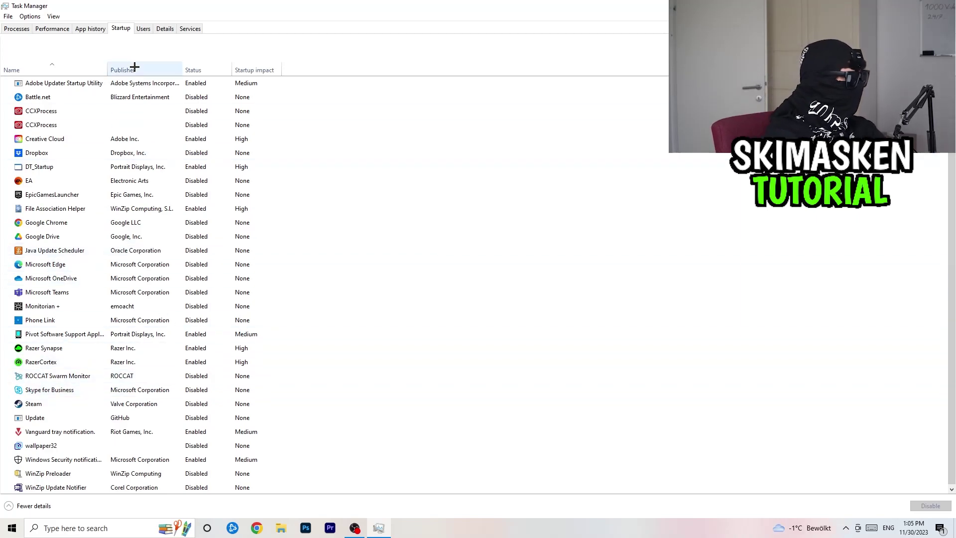
{"action": "right_click", "coordinate": [204, 142]}
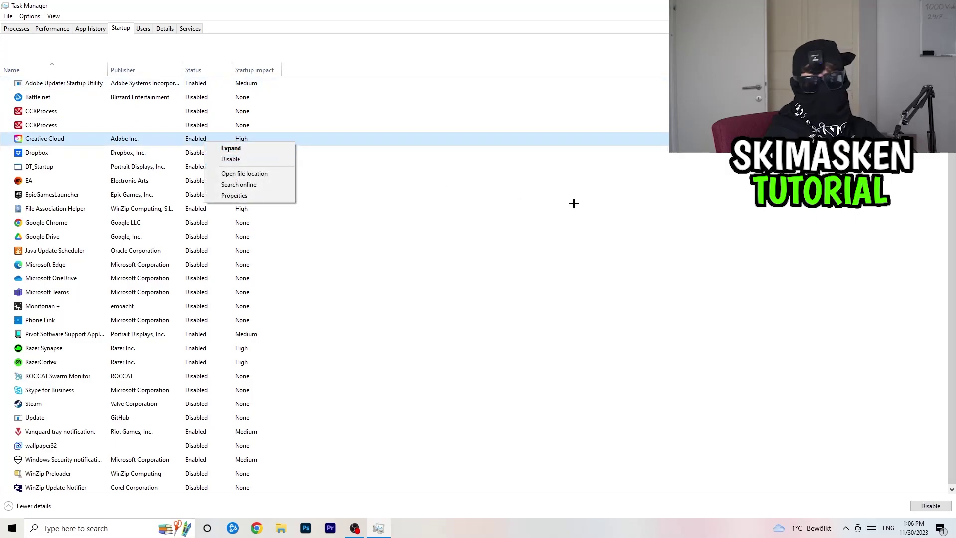
{"action": "left_click", "coordinate": [630, 204]}
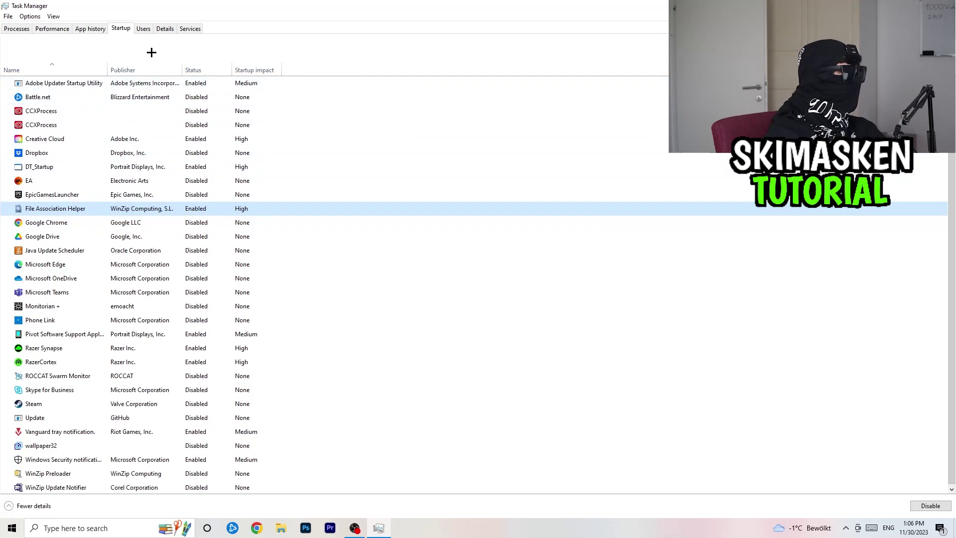
- Examine the detailed process list and the priority options of a chrome.exe process, and close Task Manager
{"action": "left_click", "coordinate": [169, 32]}
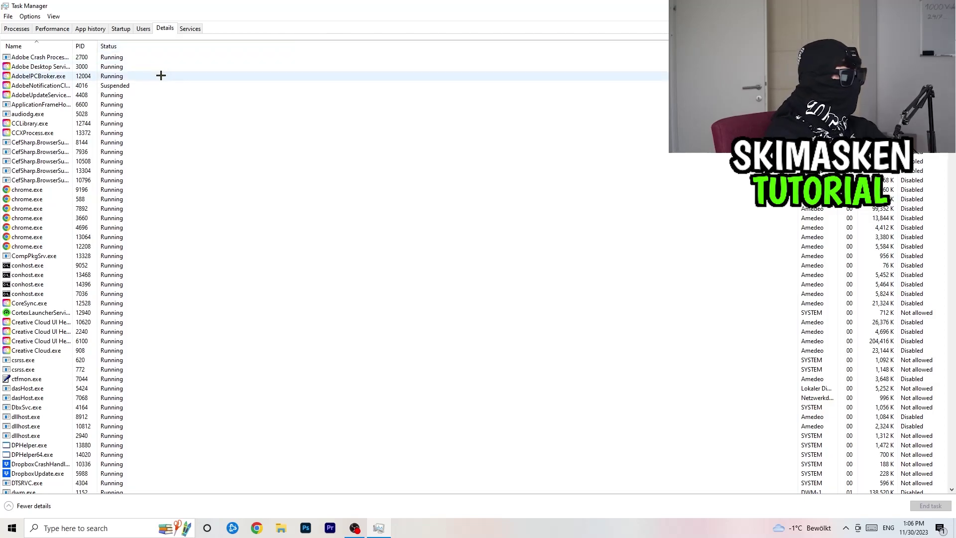
{"action": "scroll", "coordinate": [118, 284], "scroll_direction": "down", "scroll_amount": 10}
{"action": "scroll", "coordinate": [128, 260], "scroll_direction": "up", "scroll_amount": 10}
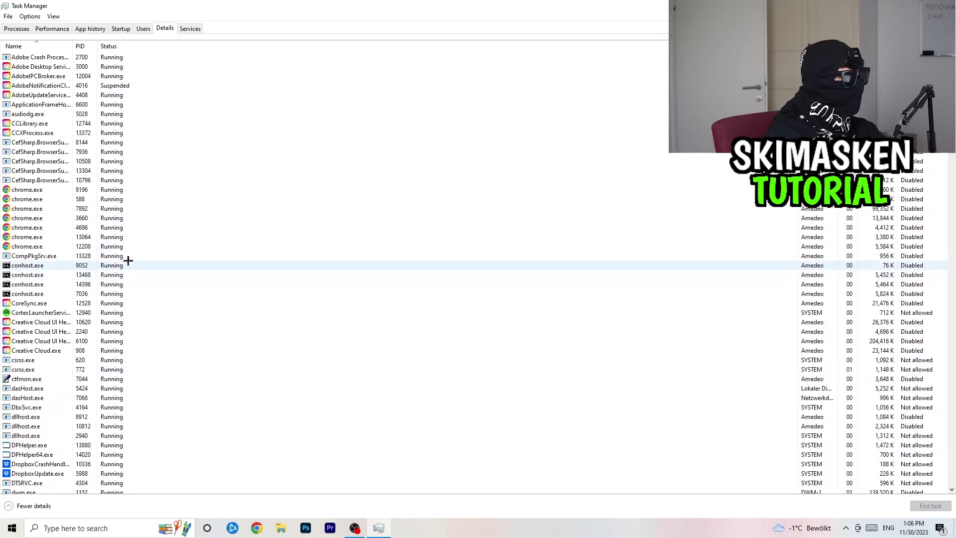
{"action": "right_click", "coordinate": [46, 216]}
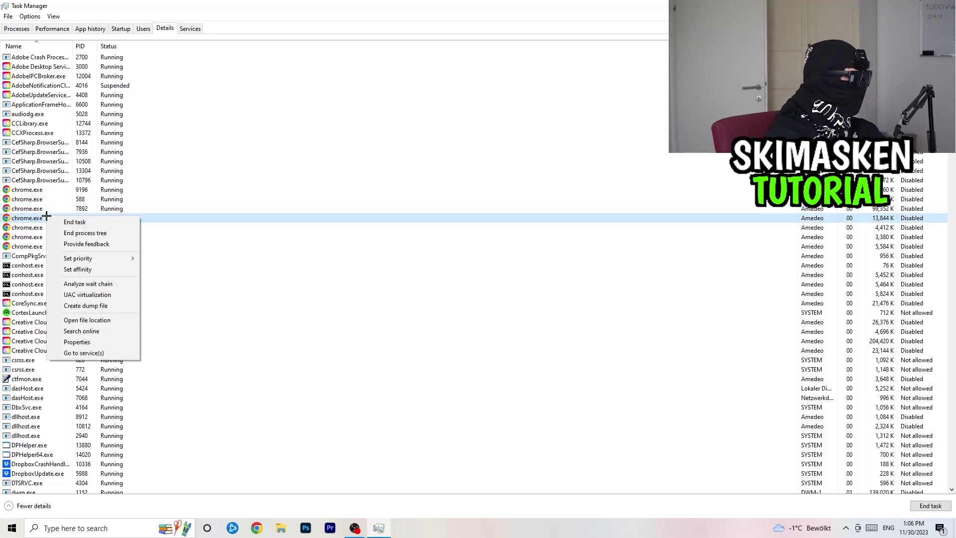
{"action": "mouse_move", "coordinate": [106, 260]}
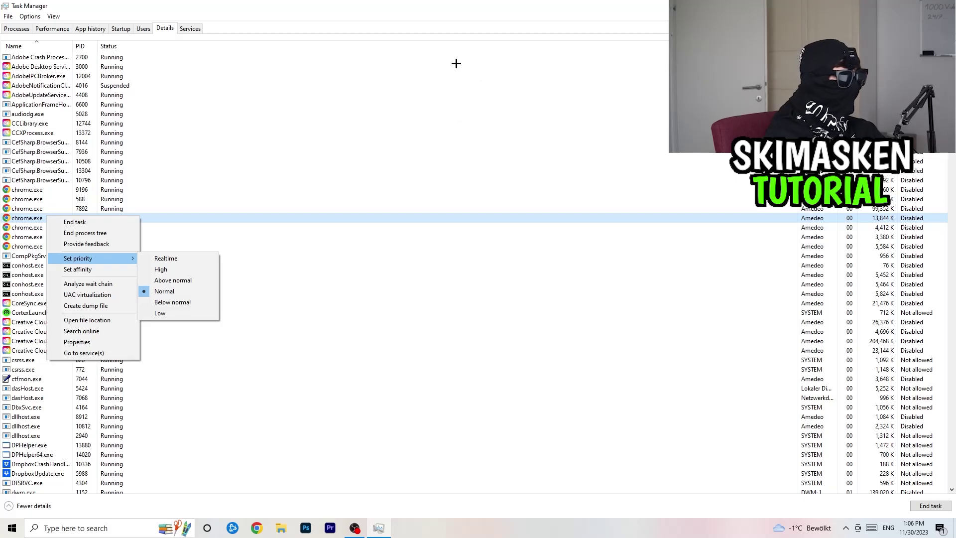
{"action": "left_click", "coordinate": [460, 31]}
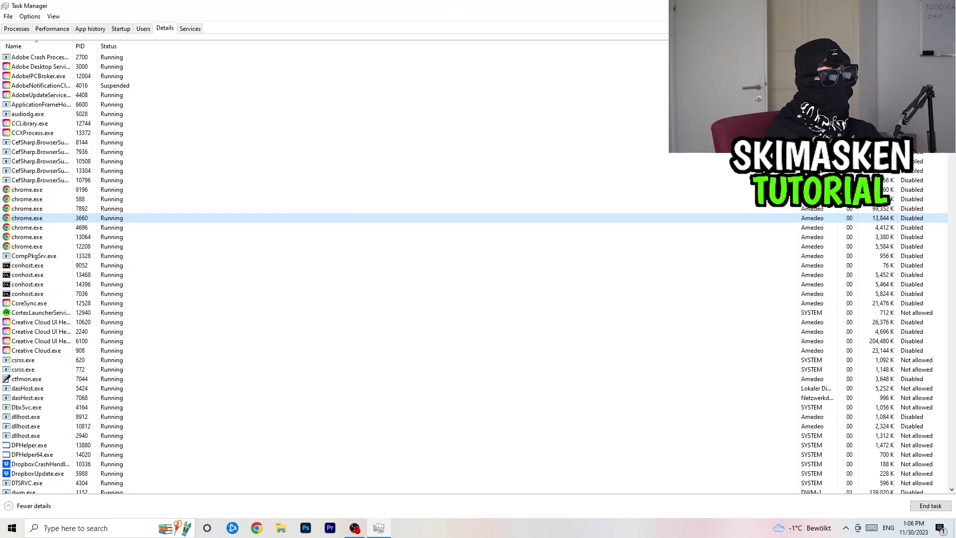
{"action": "key", "text": "alt+F4"}
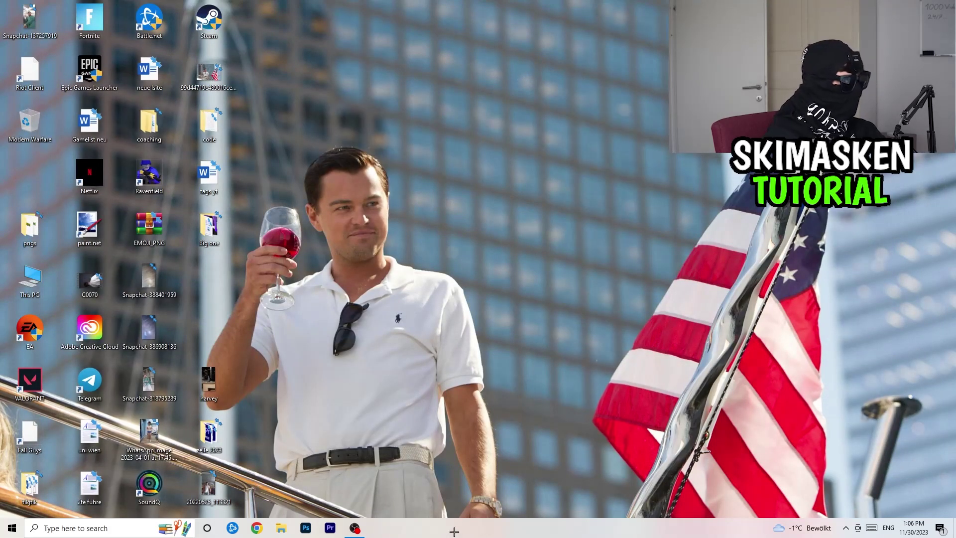
- Open the Windows Gaming settings and review the Game Bar, Captures and Game Mode options
{"action": "left_click", "coordinate": [11, 528]}
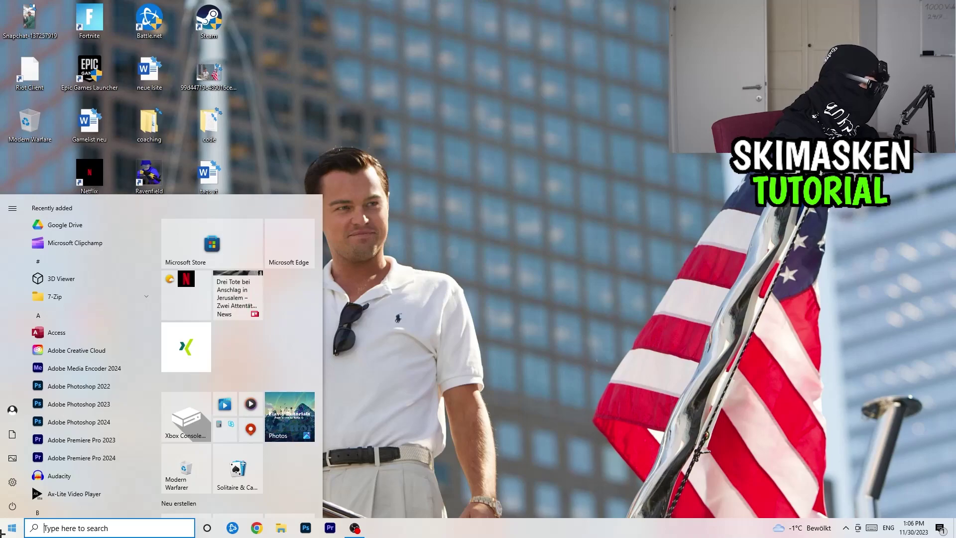
{"action": "left_click", "coordinate": [12, 482]}
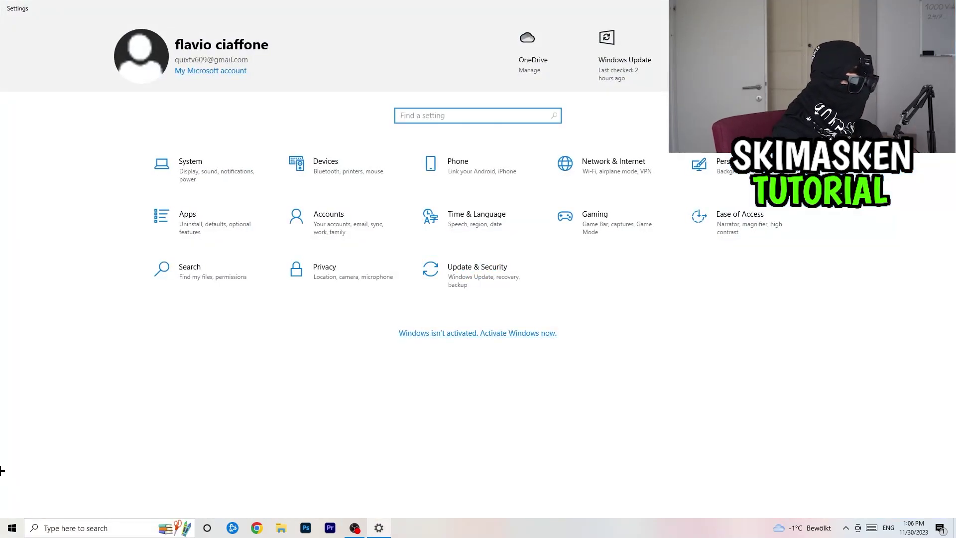
{"action": "left_click", "coordinate": [578, 222]}
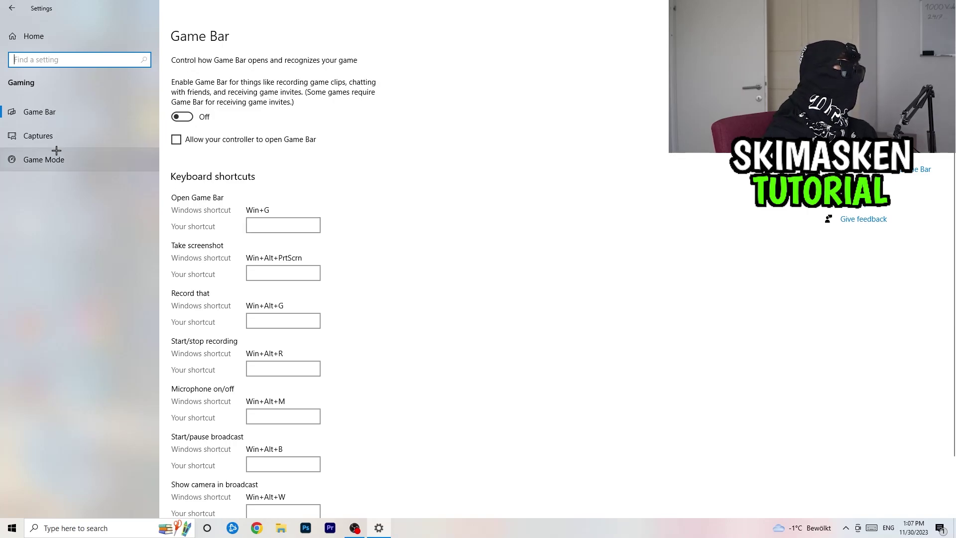
{"action": "left_click", "coordinate": [56, 133]}
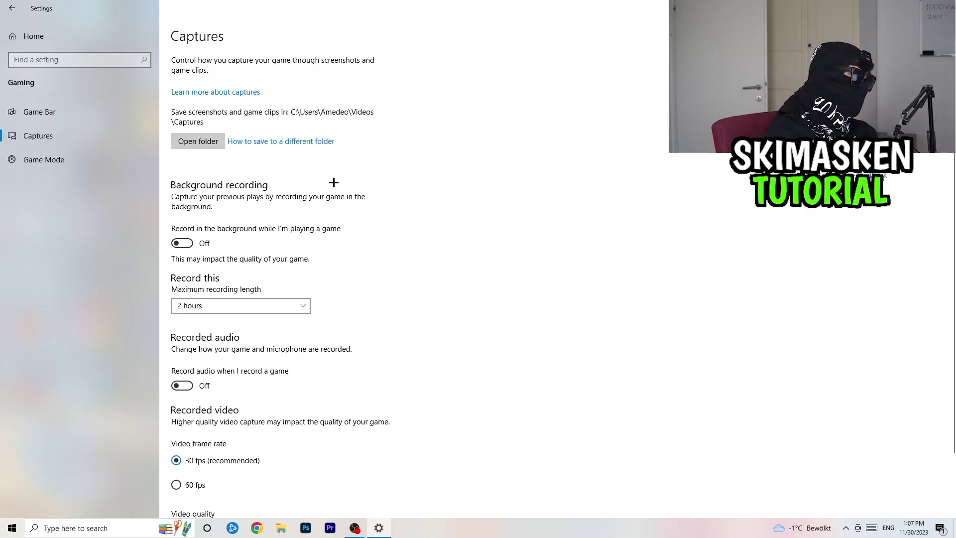
{"action": "scroll", "coordinate": [227, 178], "scroll_direction": "down", "scroll_amount": 2}
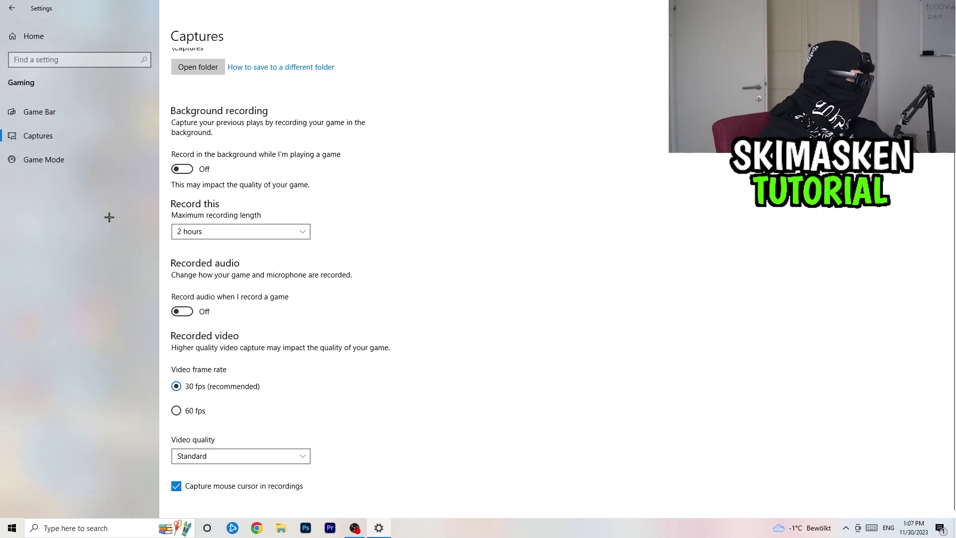
{"action": "left_click", "coordinate": [61, 159]}
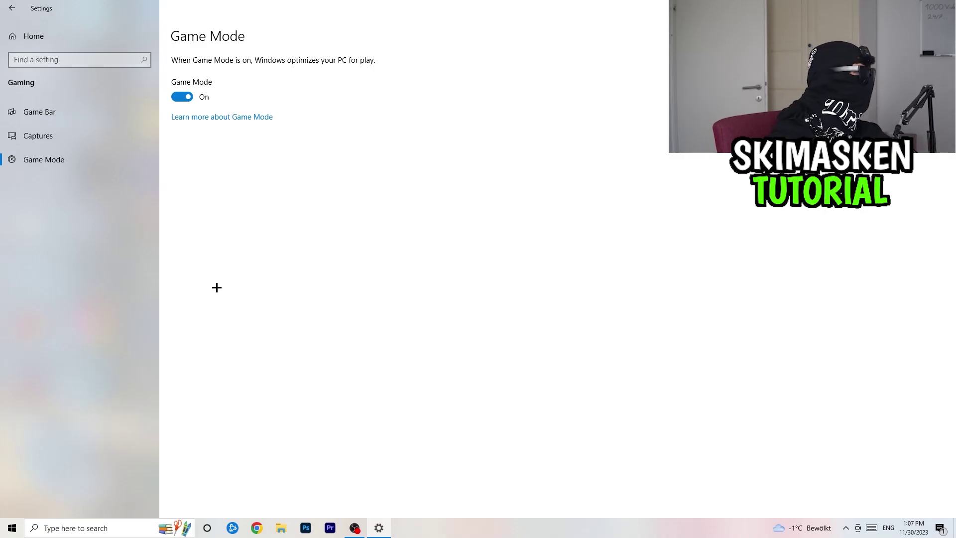
- Return to the Settings home page, open the System display settings and review them down to the scale and layout options
{"action": "left_click", "coordinate": [34, 35]}
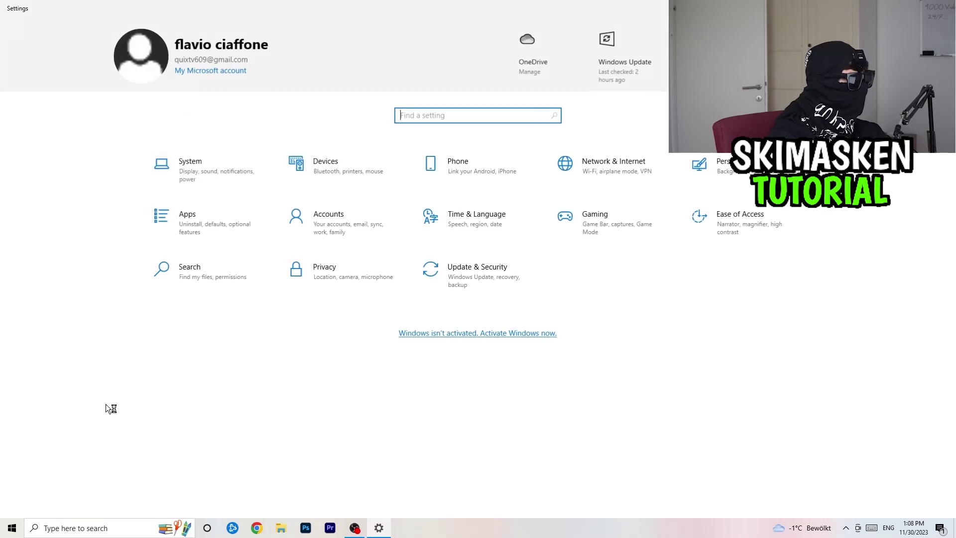
{"action": "left_click", "coordinate": [194, 177]}
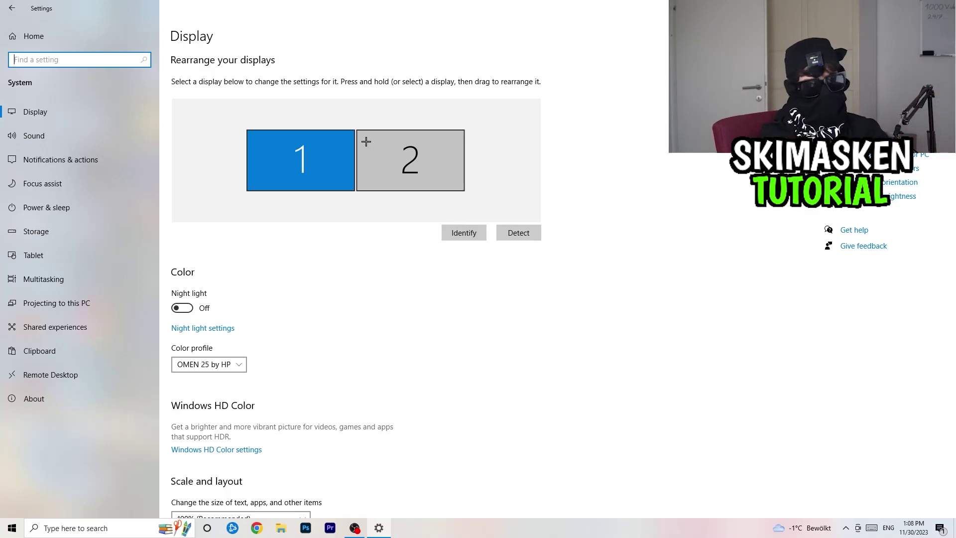
{"action": "left_click", "coordinate": [344, 123]}
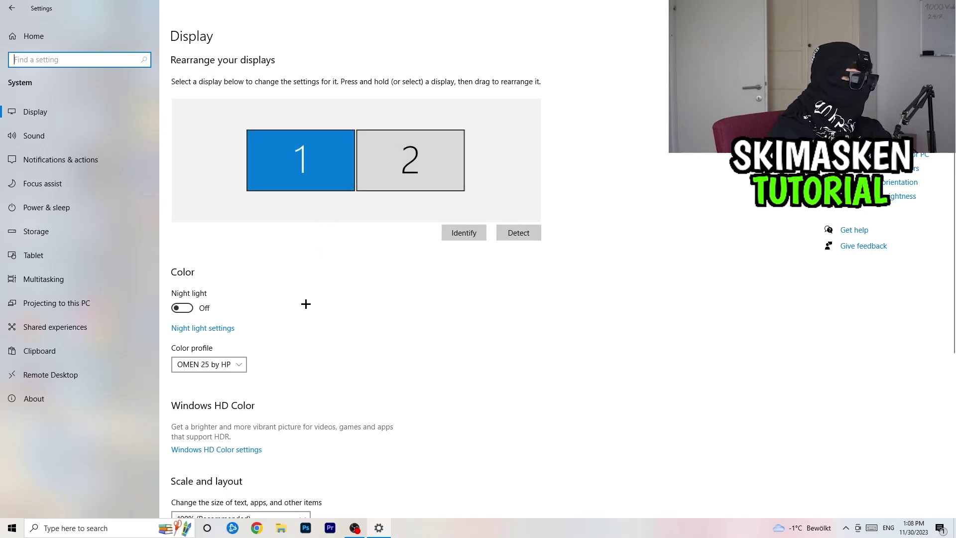
{"action": "scroll", "coordinate": [343, 196], "scroll_direction": "down", "scroll_amount": 5}
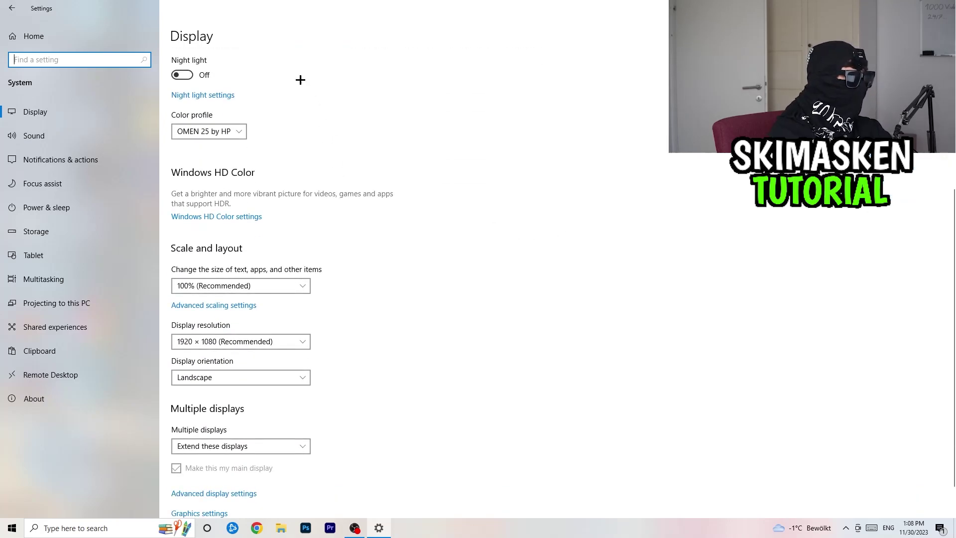
{"action": "scroll", "coordinate": [302, 80], "scroll_direction": "down", "scroll_amount": 1}
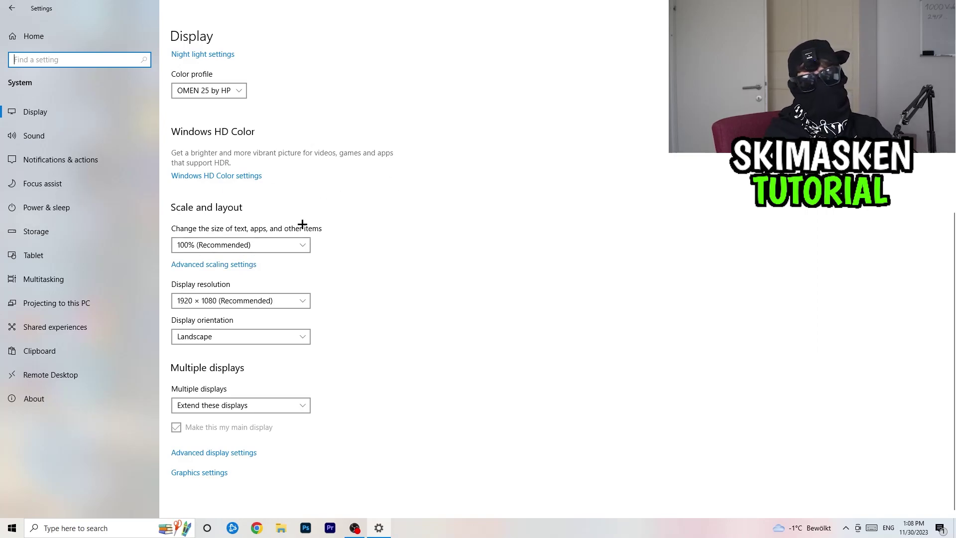
- Check the available text and app scaling sizes and display resolutions, keeping 100% and 1920 × 1080
{"action": "left_click", "coordinate": [303, 244]}
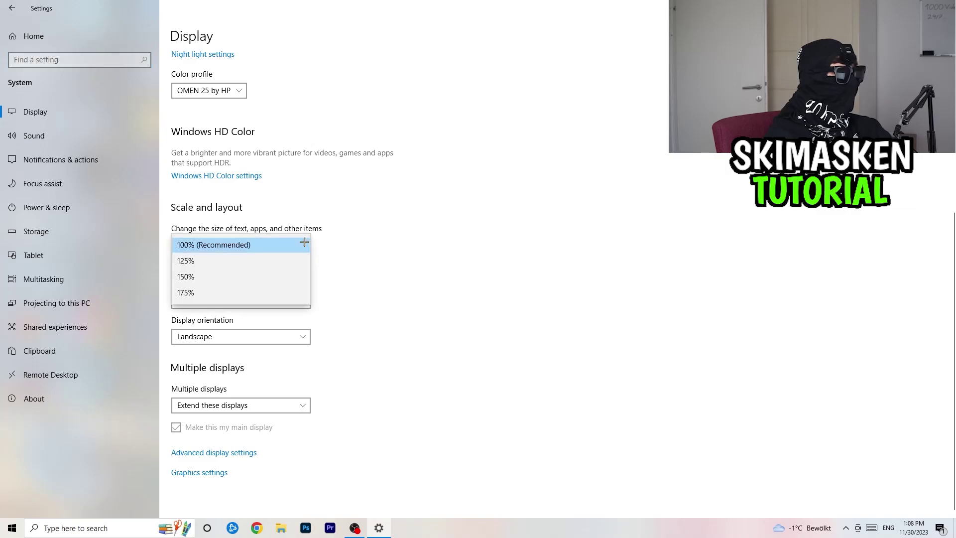
{"action": "left_click", "coordinate": [474, 228]}
{"action": "left_click", "coordinate": [280, 300]}
{"action": "left_click", "coordinate": [423, 255]}
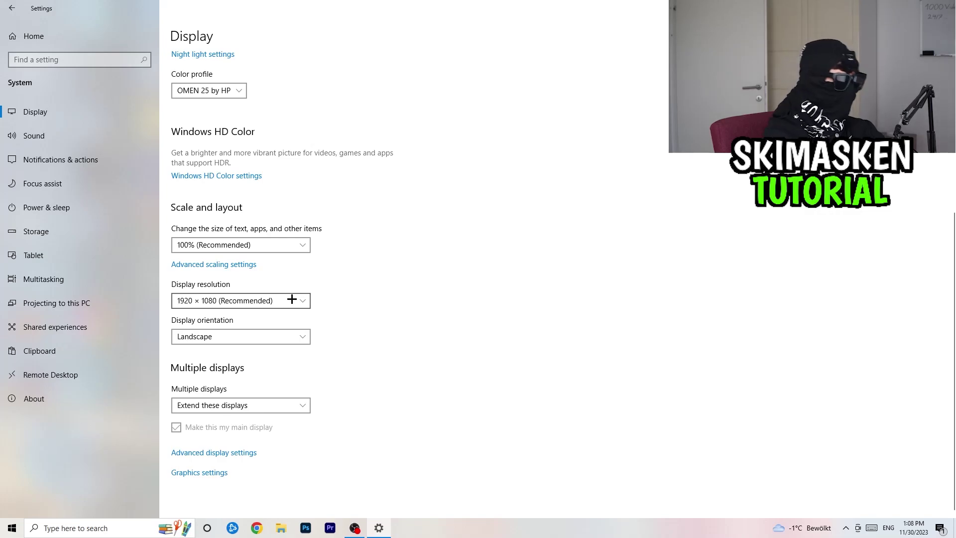
- Open the additional power settings, review the preferred and additional power plans, and close Power Options
{"action": "left_click", "coordinate": [85, 204]}
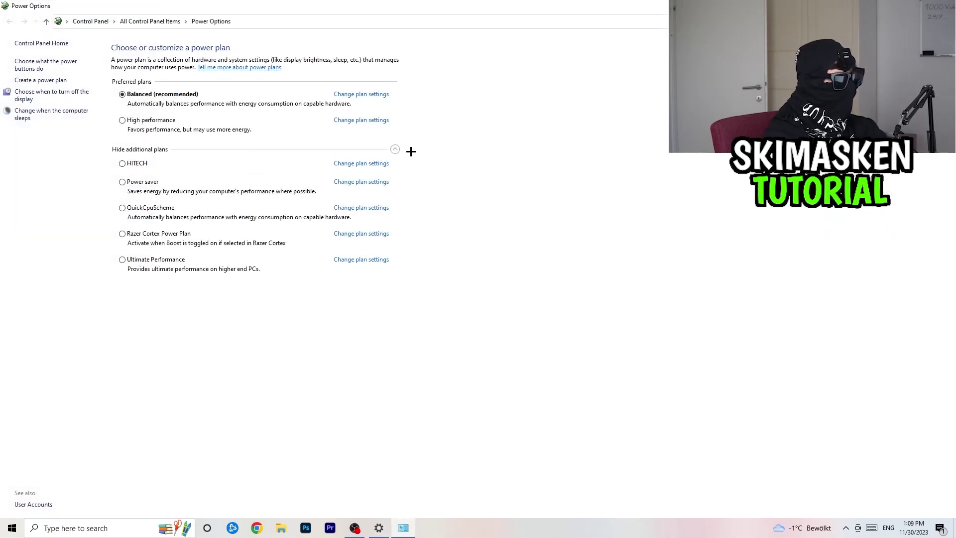
{"action": "left_click", "coordinate": [398, 148]}
{"action": "left_click", "coordinate": [397, 150]}
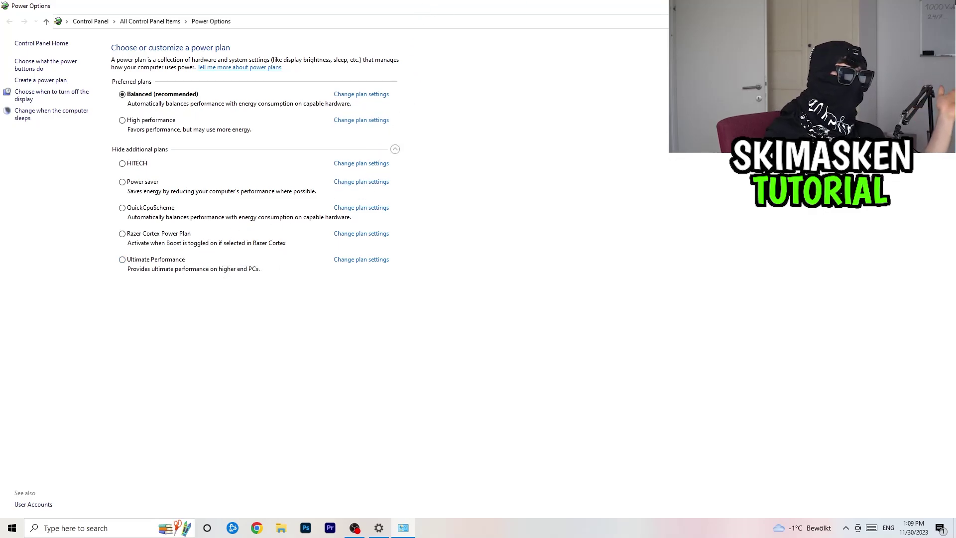
{"action": "key", "text": "alt+F4"}
- Open the Storage Sense configuration in the Storage settings and review its run frequency, temporary file and clean-up options
{"action": "left_click", "coordinate": [79, 228]}
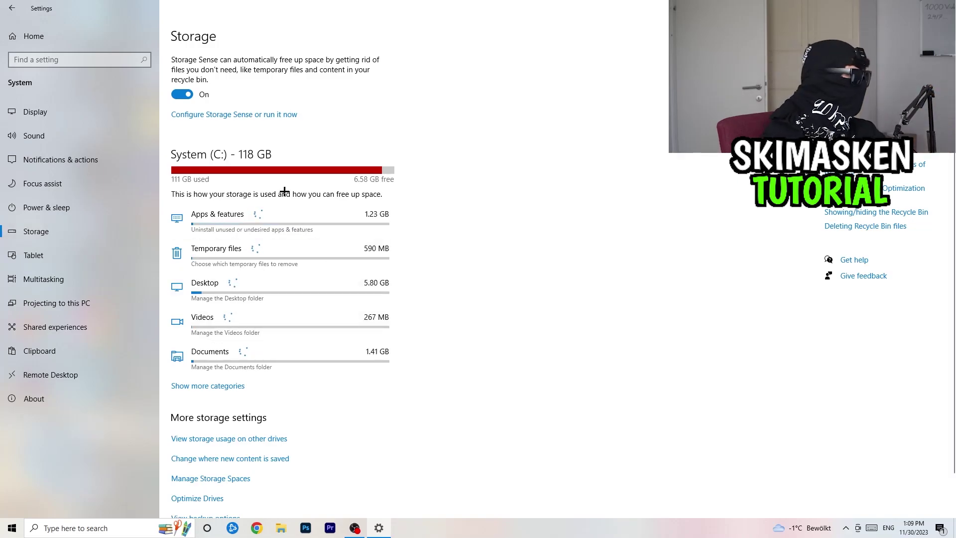
{"action": "left_click", "coordinate": [225, 118]}
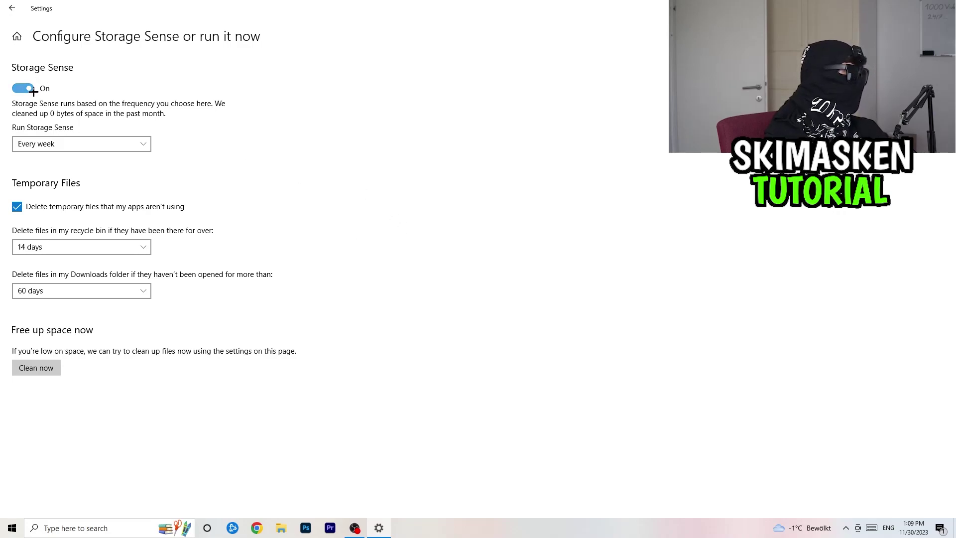
{"action": "left_click", "coordinate": [63, 144]}
{"action": "left_click", "coordinate": [296, 154]}
{"action": "left_click", "coordinate": [131, 145]}
{"action": "left_click", "coordinate": [131, 145]}
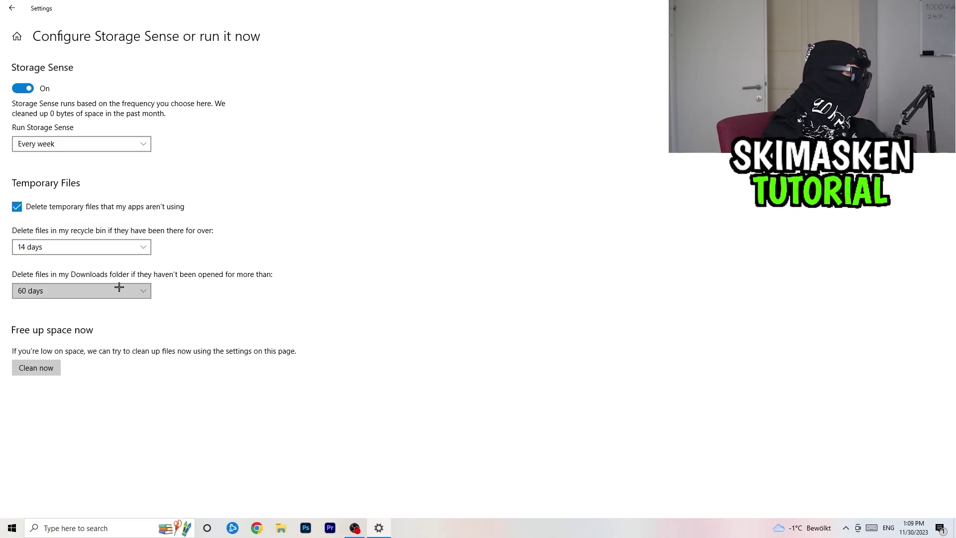
{"action": "left_click", "coordinate": [45, 362]}
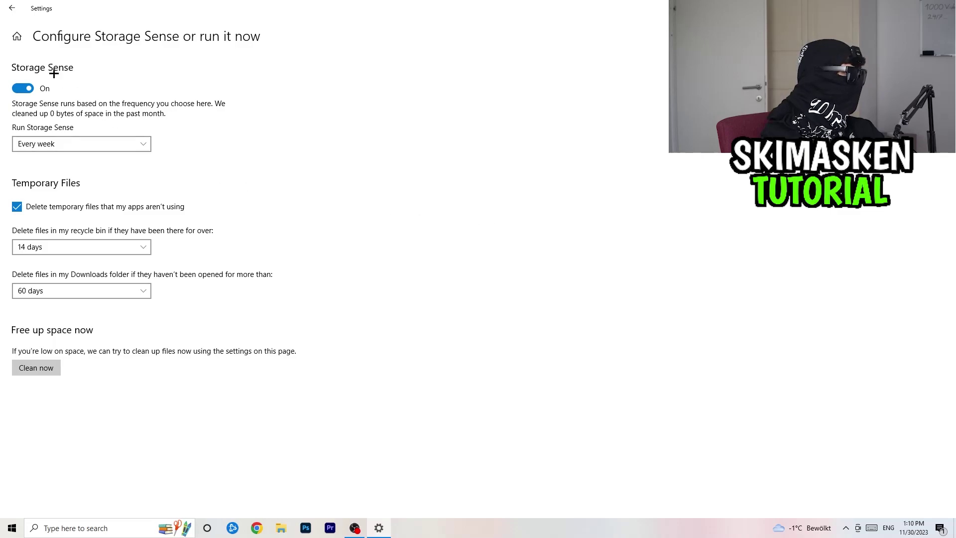
- Go back to the Settings home page, check the Windows Update status under Update & Security, and close Settings
{"action": "left_click", "coordinate": [12, 8]}
{"action": "left_click", "coordinate": [12, 8]}
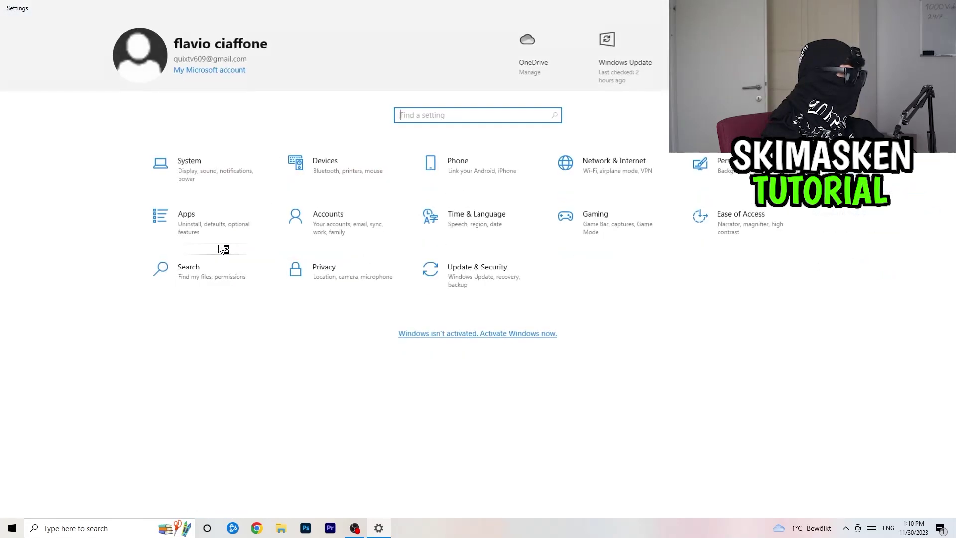
{"action": "left_click", "coordinate": [448, 266]}
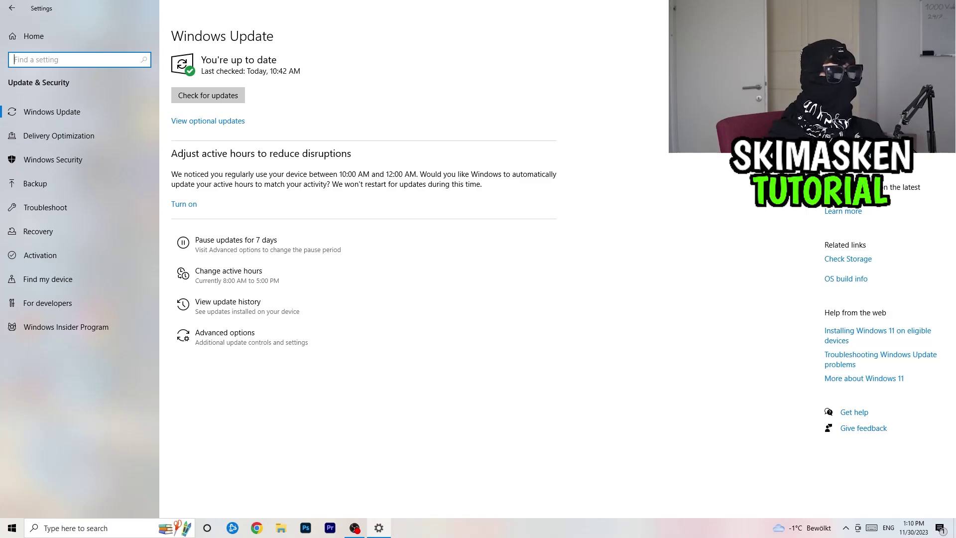
{"action": "key", "text": "alt+F4"}
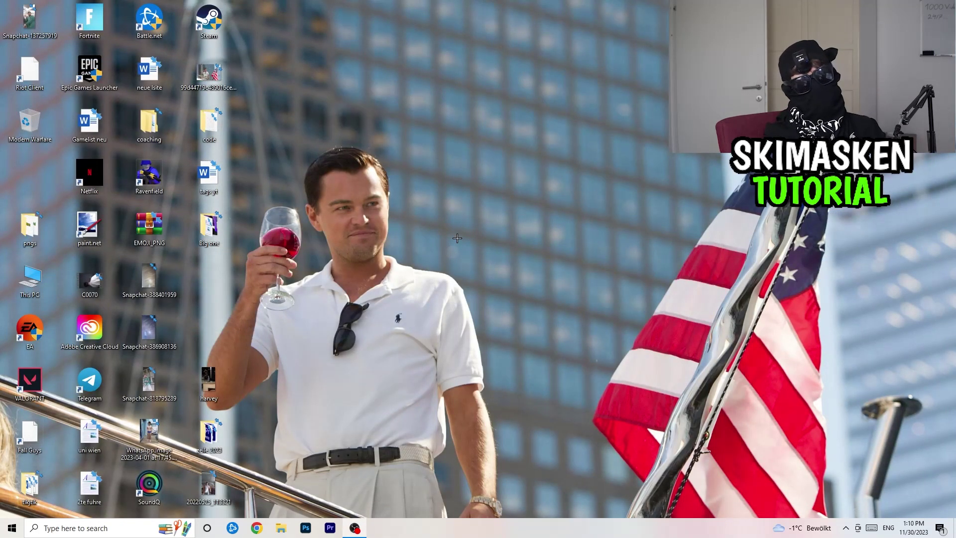